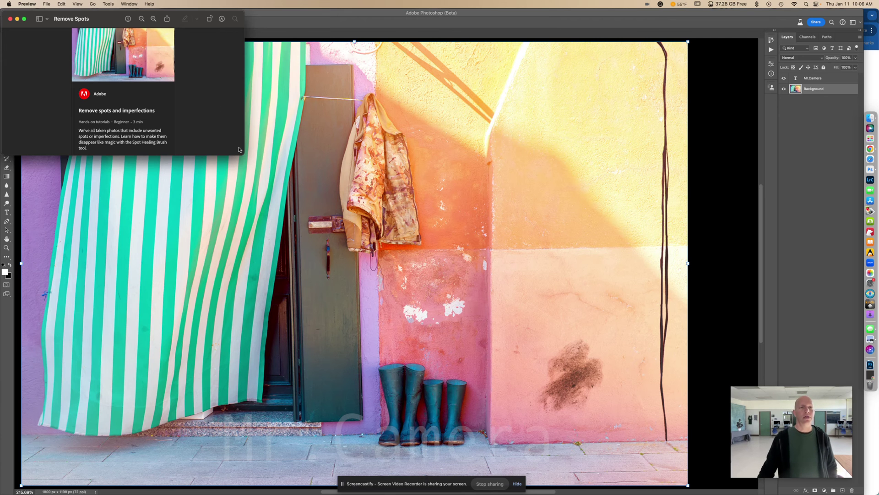
- Enlarge the Preview tutorial card, move it off the tools, and bring Photoshop forward
drag(241, 154, 244, 298)
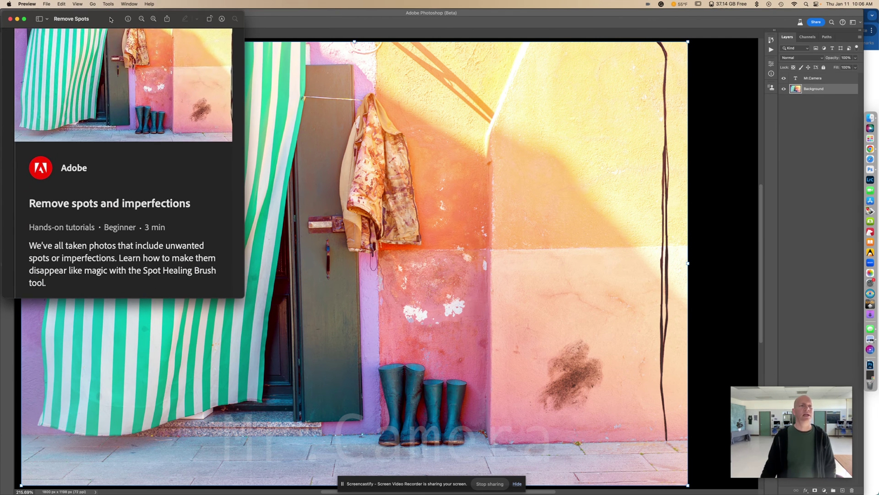
drag(110, 19, 204, 81)
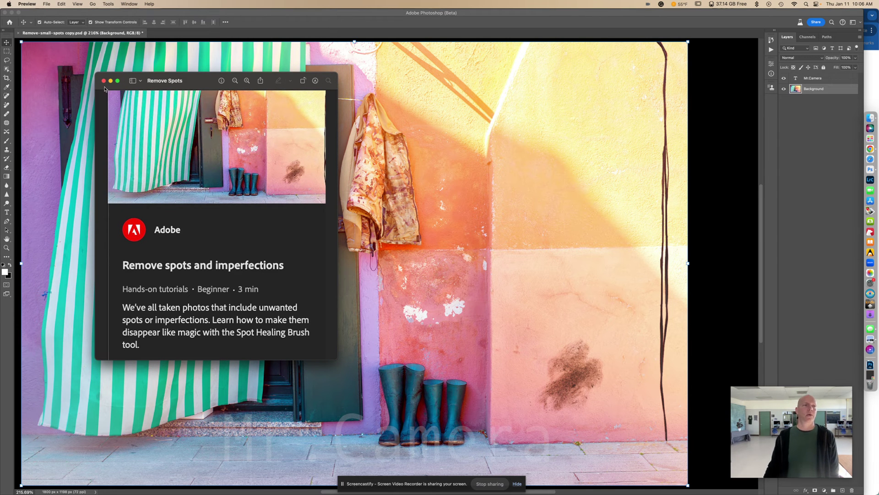
click(834, 95)
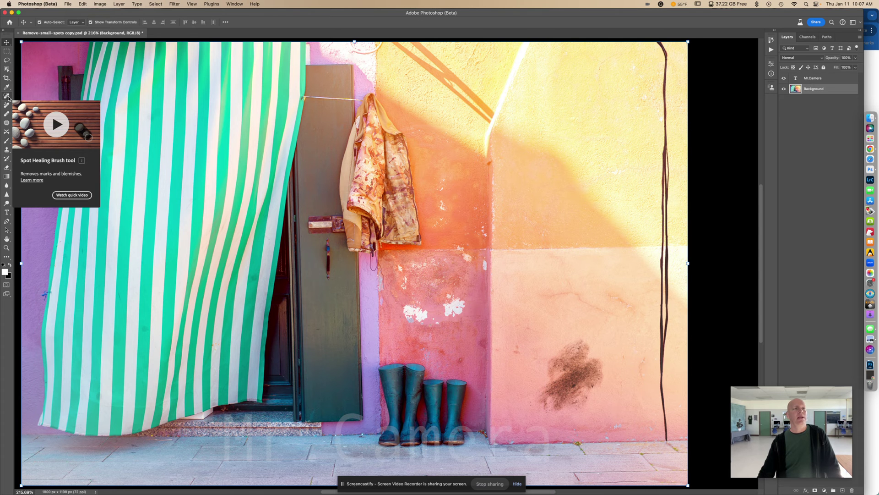
- Set the Spot Healing Brush to 80 px with slightly higher hardness
click(6, 97)
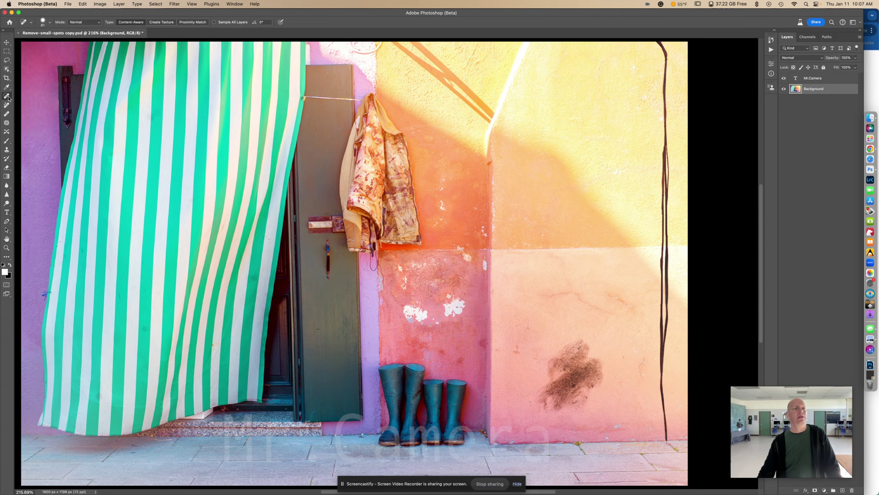
click(49, 22)
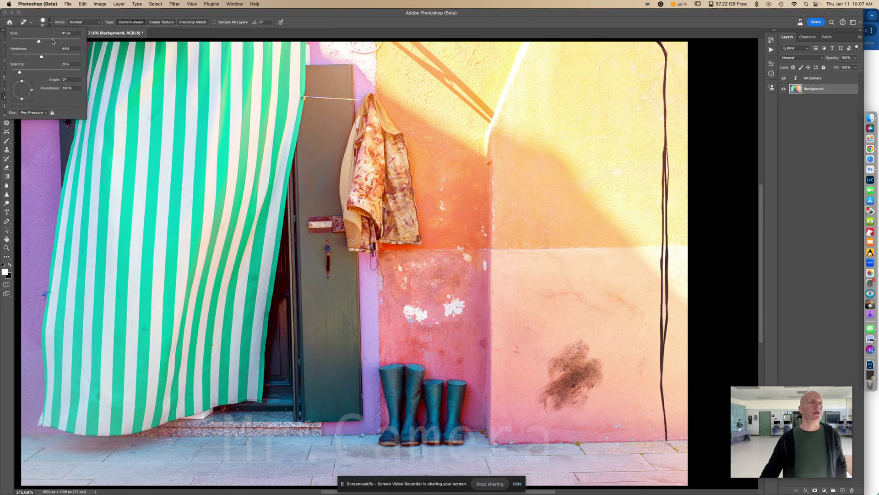
drag(39, 42, 28, 42)
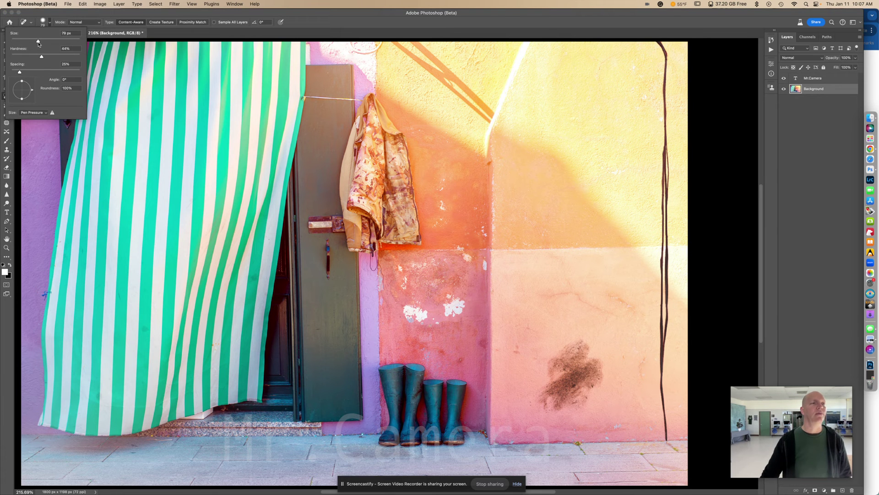
drag(39, 43, 45, 59)
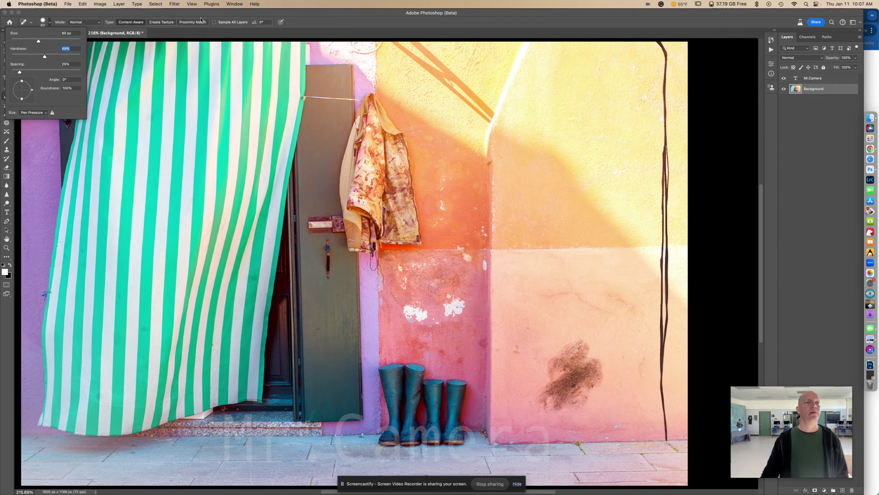
key(Return)
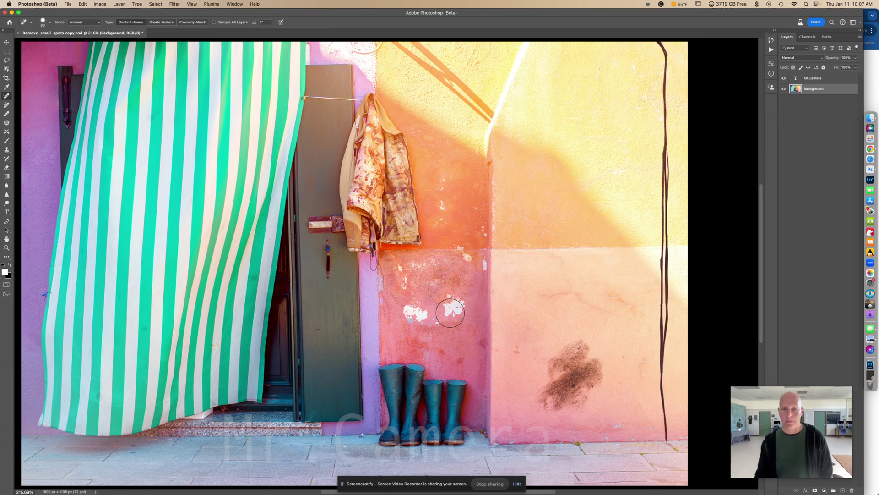
- Heal the dozen white spots across the pink and orange wall with strokes and dabs
mouse_move(455, 308)
mouse_down()
mouse_move(405, 302)
mouse_move(394, 261)
mouse_up()
drag(445, 283, 400, 272)
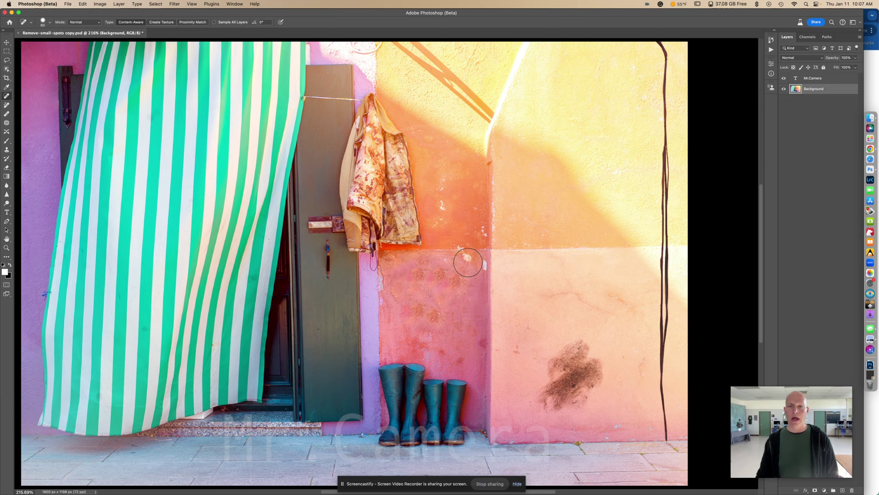
mouse_move(464, 256)
mouse_down()
mouse_move(462, 248)
mouse_move(448, 259)
mouse_up()
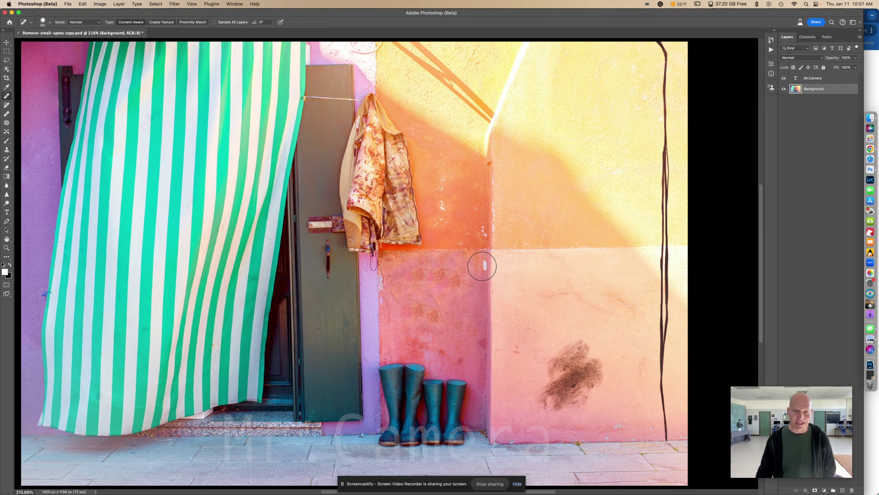
click(481, 265)
drag(481, 234, 478, 233)
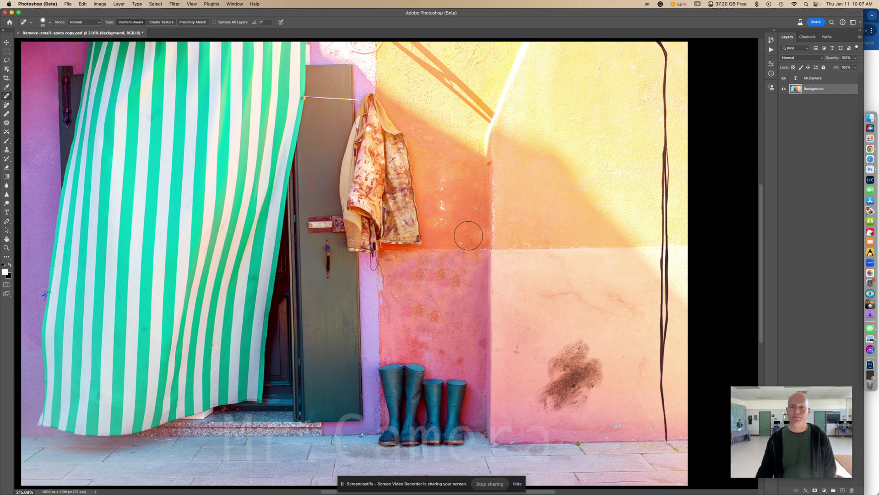
click(466, 234)
click(437, 223)
click(442, 205)
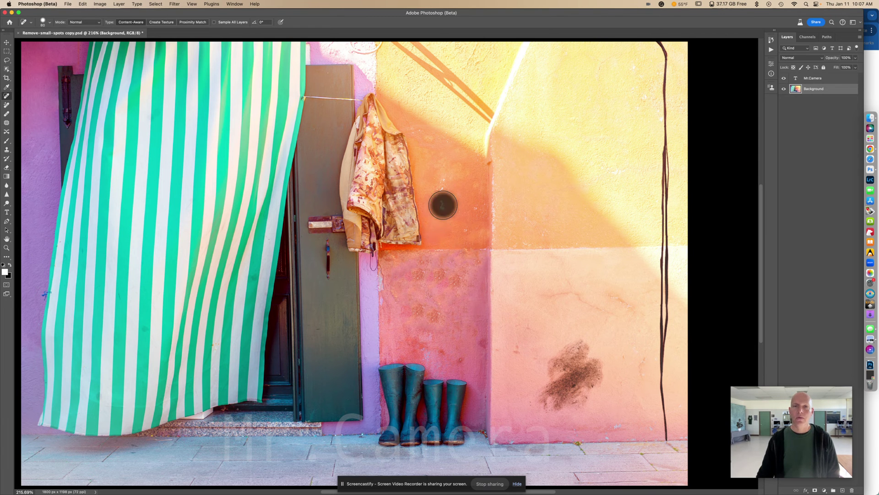
click(441, 182)
click(463, 230)
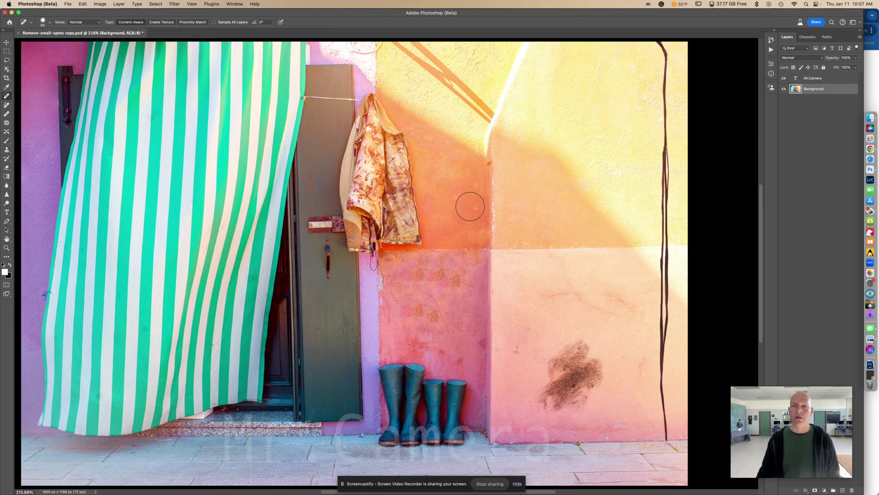
click(470, 206)
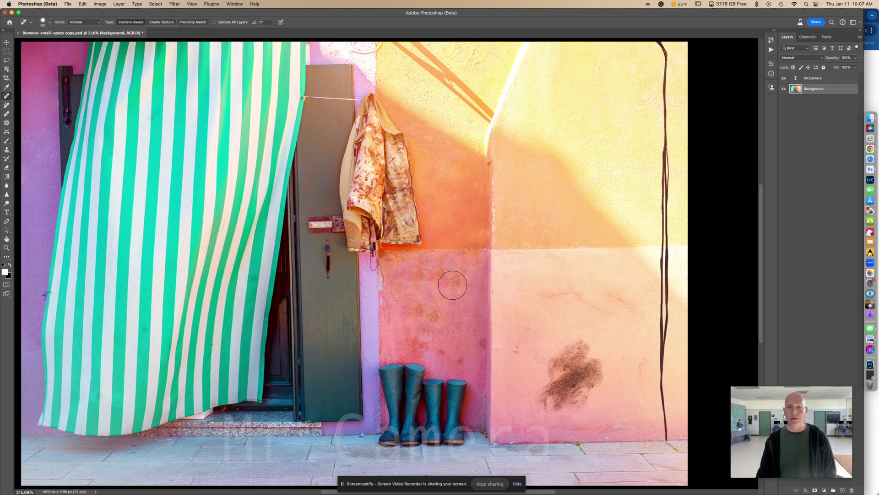
click(456, 280)
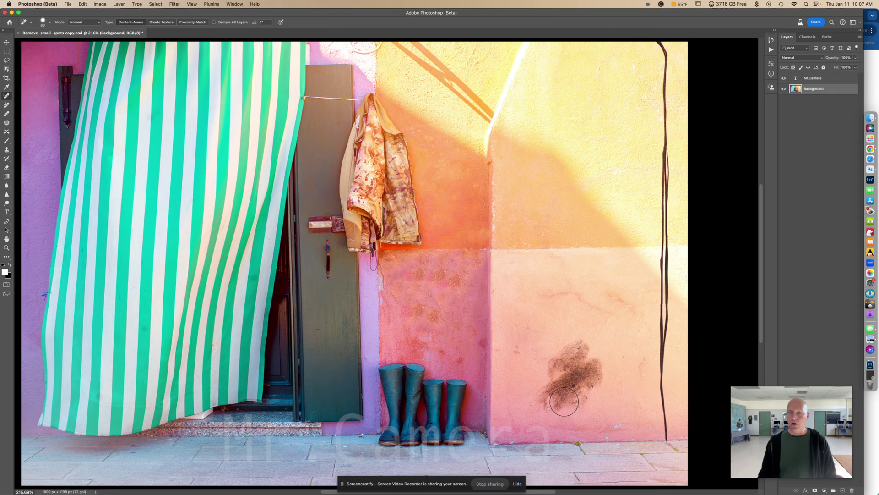
- Paint three healing strokes over the dark brown stain on the lower right wall
mouse_move(542, 402)
mouse_down()
mouse_move(591, 382)
mouse_move(541, 383)
mouse_up()
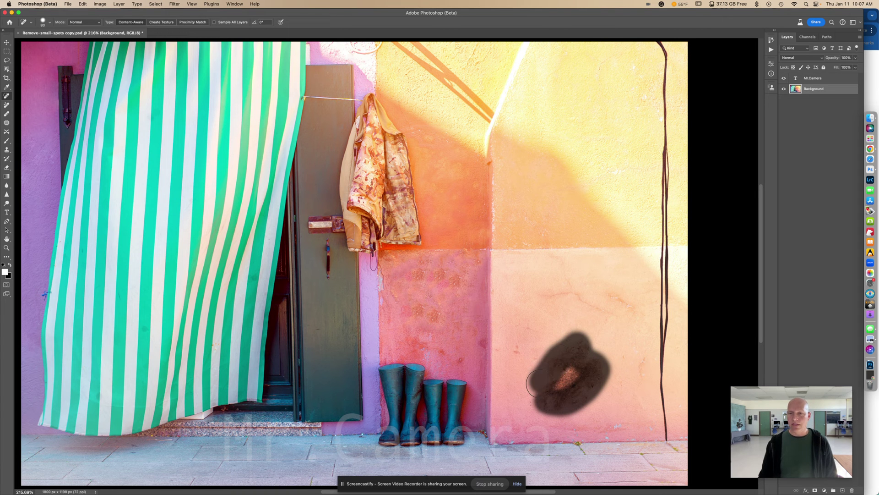
drag(538, 382, 535, 399)
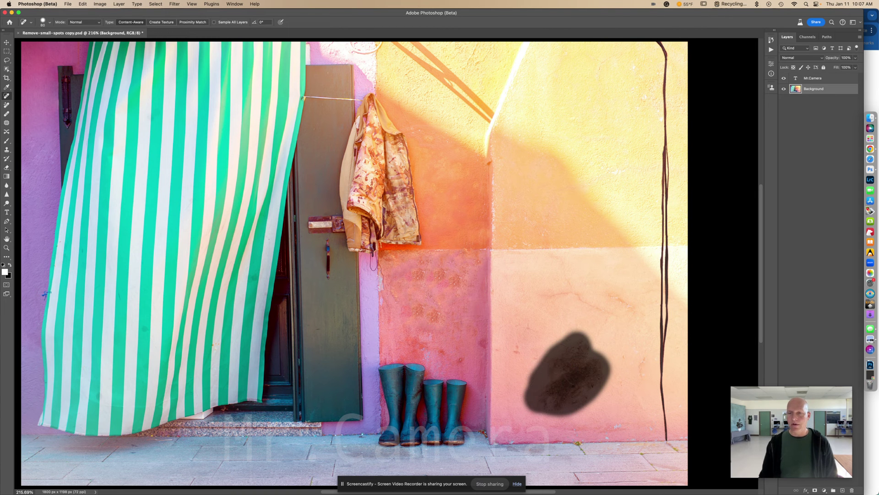
drag(591, 350, 591, 389)
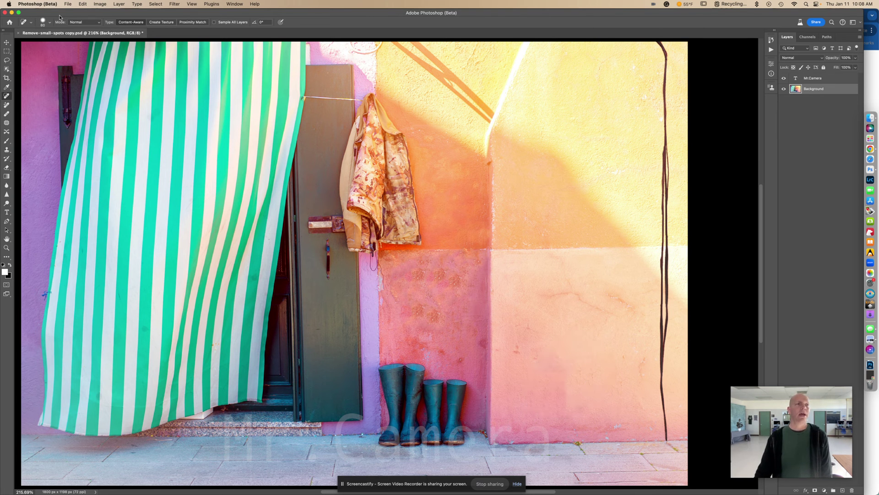
- Set the healing brush to 70 px and paint out the hanging black cable
click(44, 22)
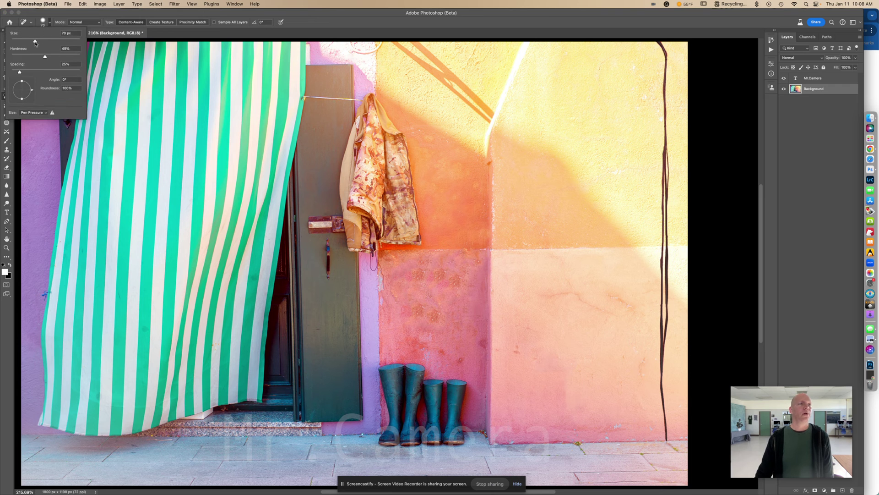
key(Return)
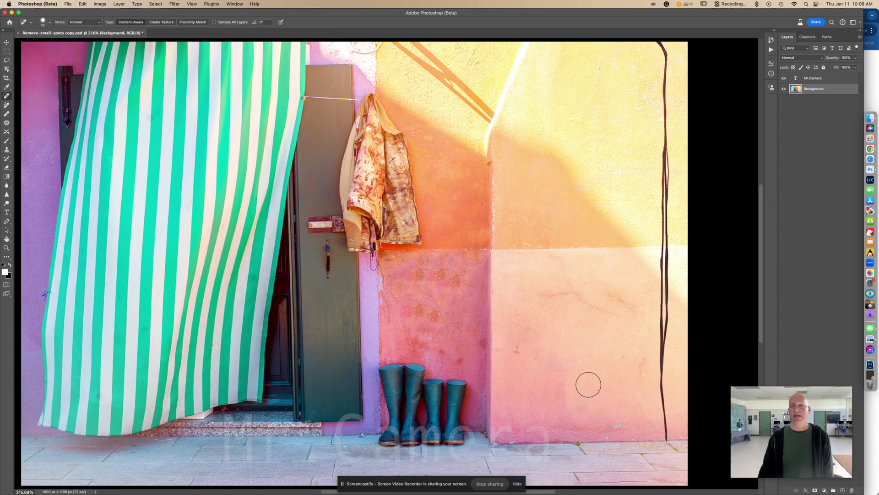
drag(667, 438, 665, 282)
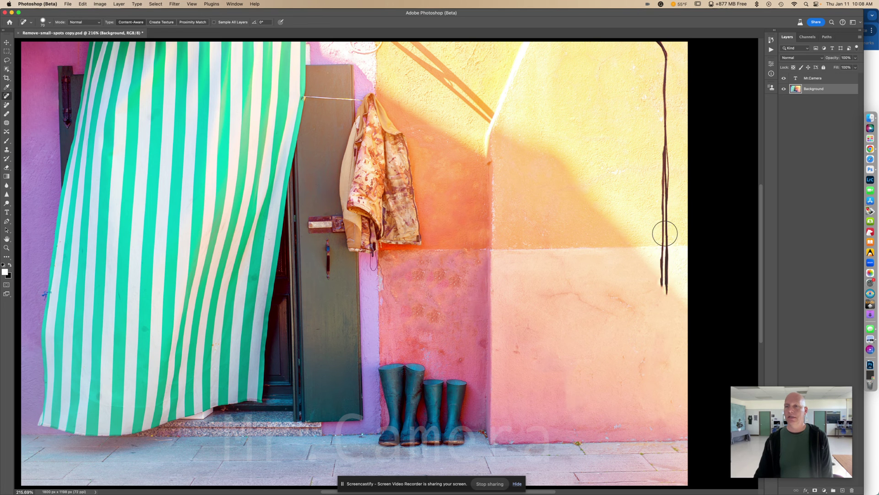
drag(664, 226, 662, 42)
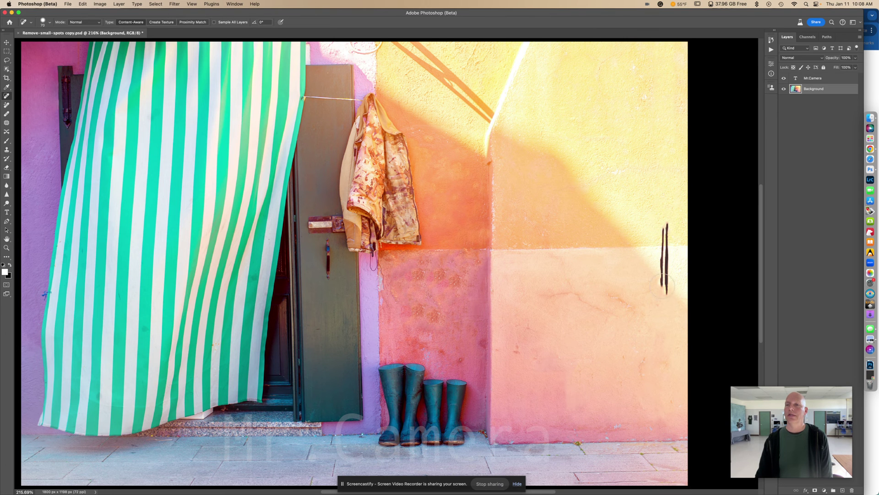
drag(661, 294, 664, 201)
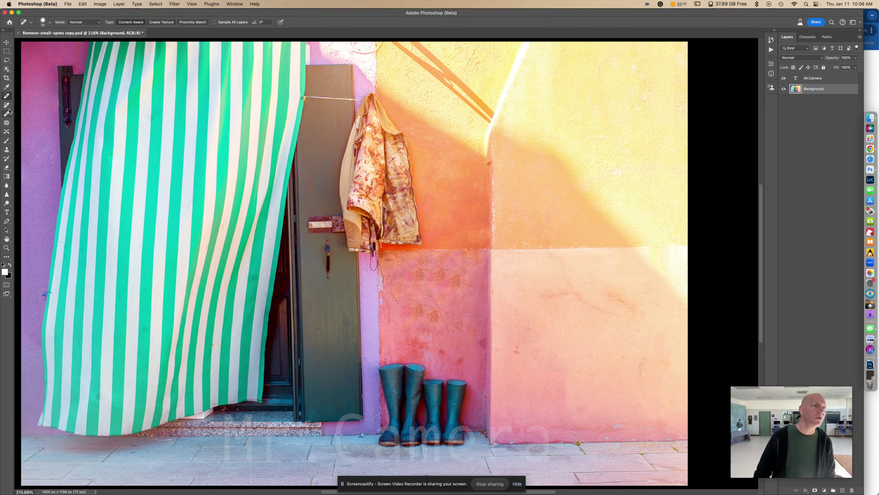
- Sample clean right-hand wall with the Clone Stamp and stamp it over the pale blemish
click(7, 150)
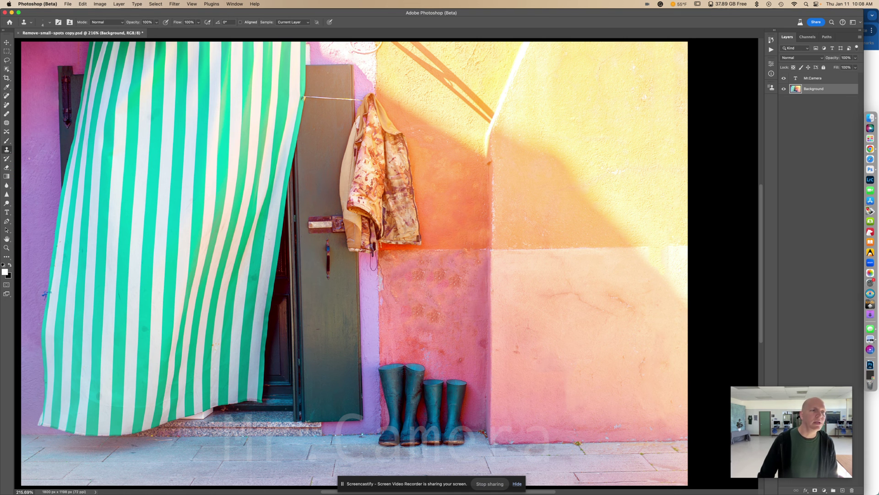
click(48, 23)
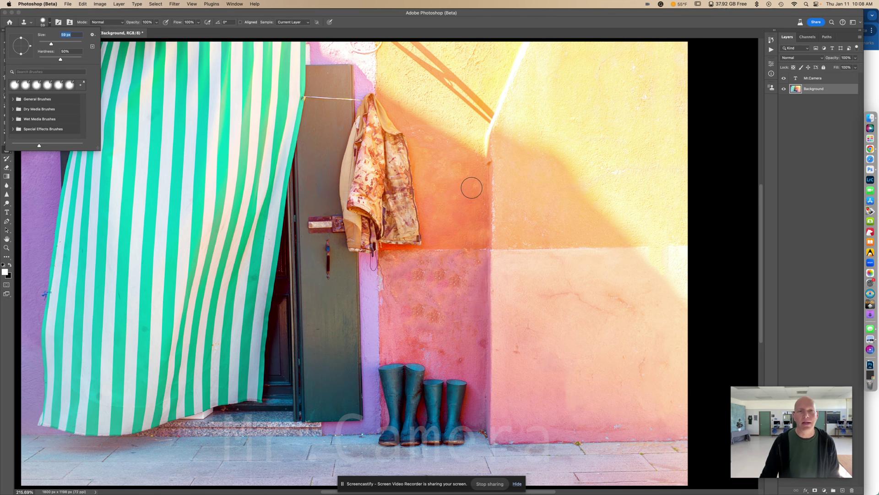
alt+click(680, 264)
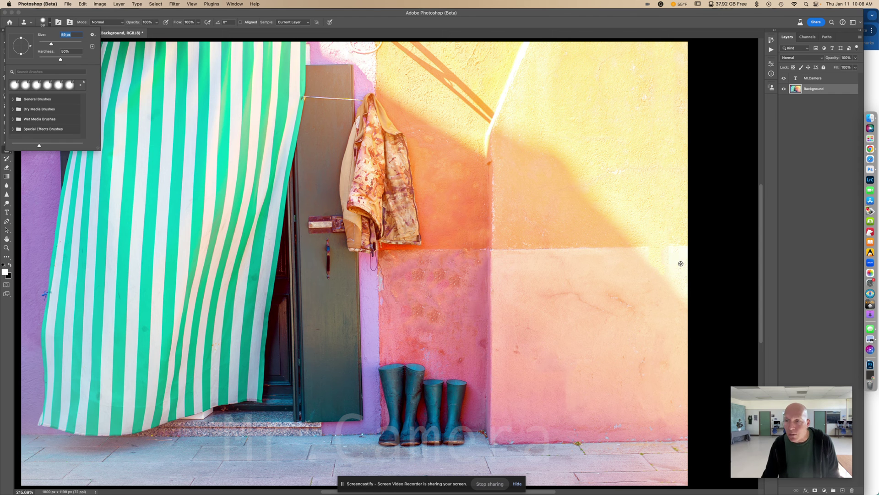
key(Return)
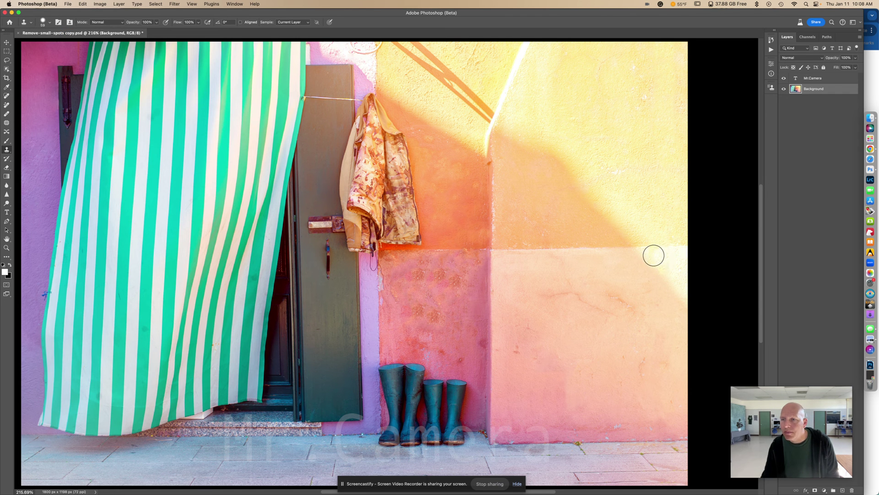
click(522, 273)
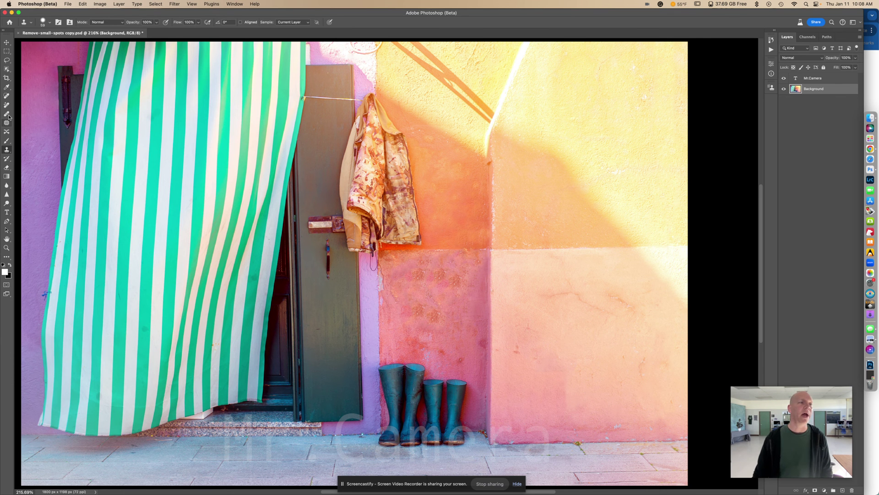
- Set the Spot Healing Brush to 79 px and paint out the diagonal pole shadow
click(7, 97)
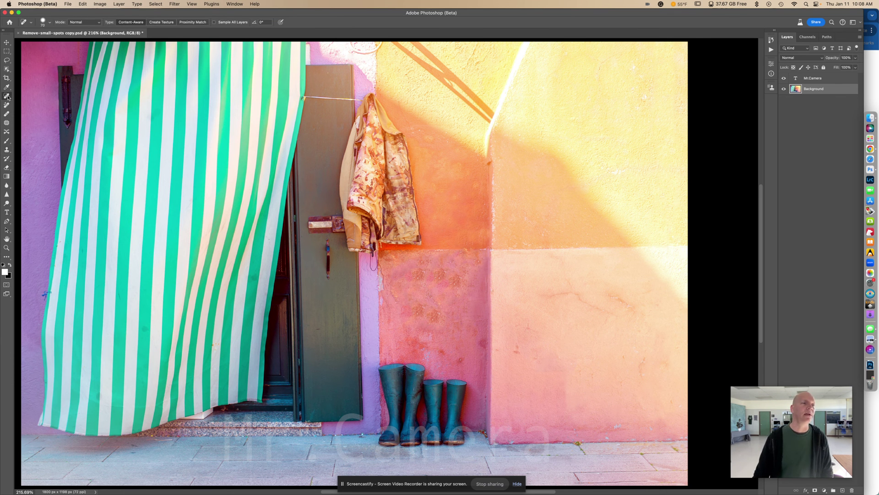
click(44, 23)
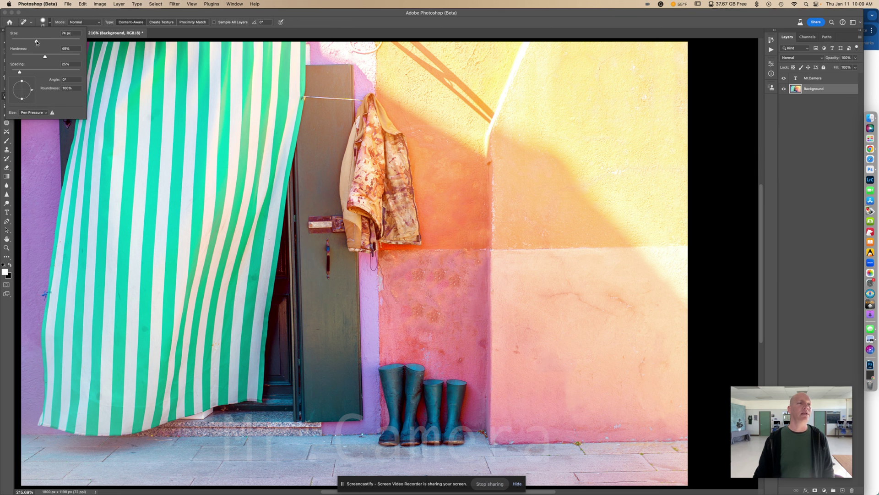
drag(39, 42, 38, 41)
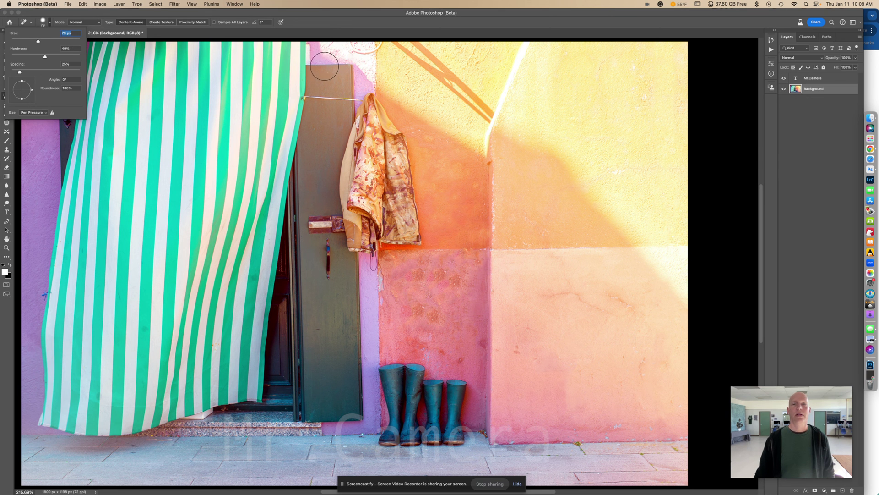
drag(486, 113, 402, 39)
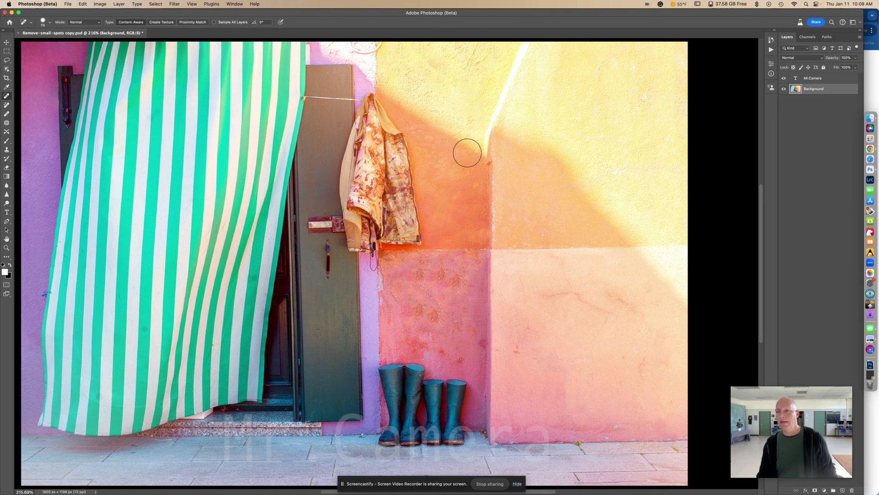
- Start Save a Copy and add 'Matt' to the file name
click(68, 4)
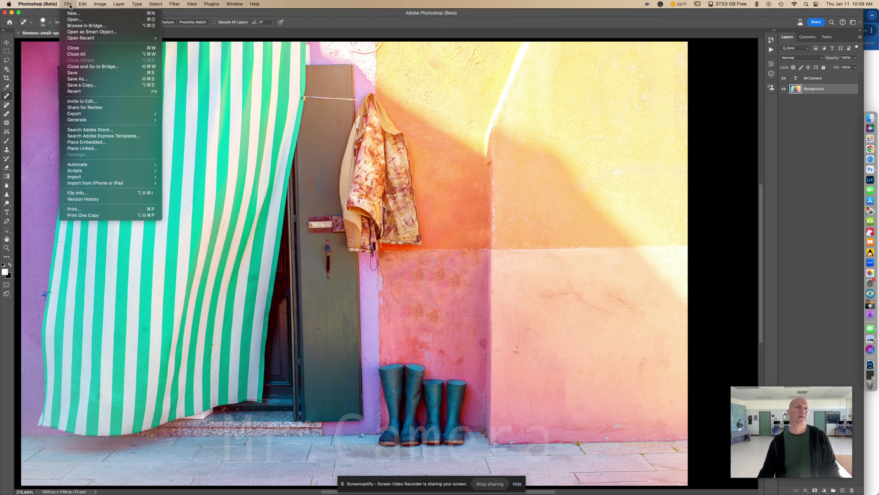
click(99, 87)
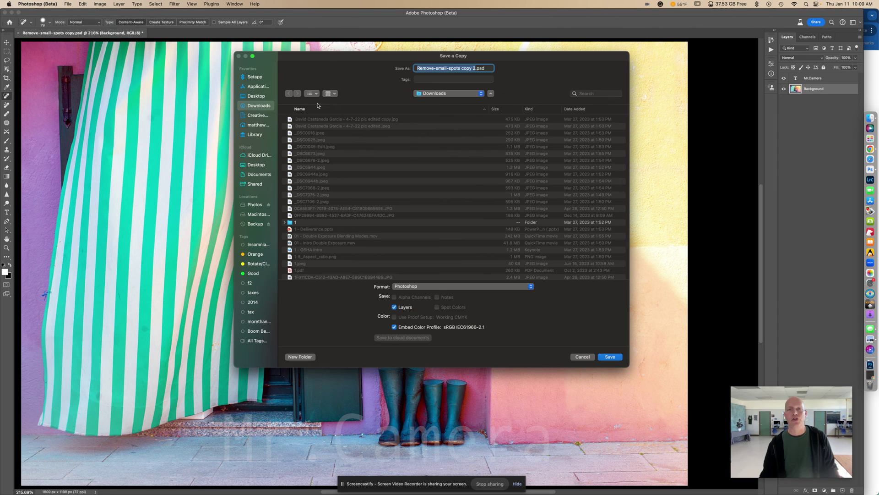
key(Left)
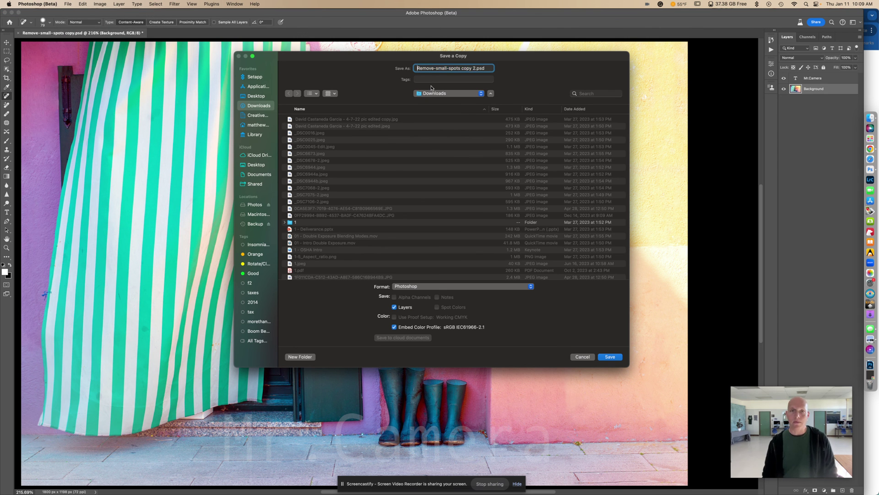
text(-Matt-)
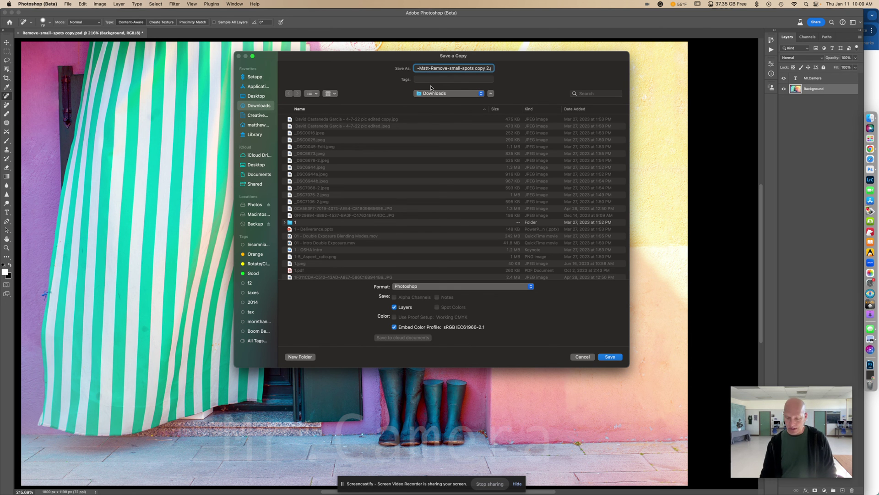
key(BackSpace)
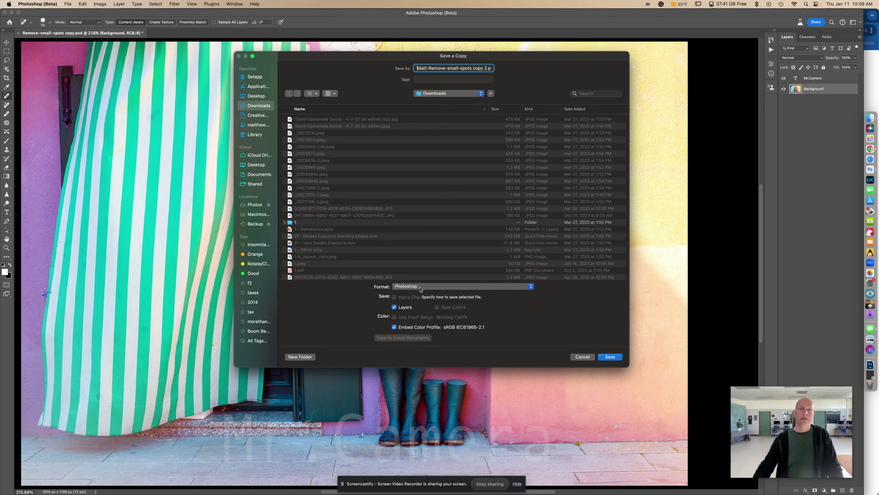
- Save the copy as a JPEG, accepting the default JPEG options
click(421, 288)
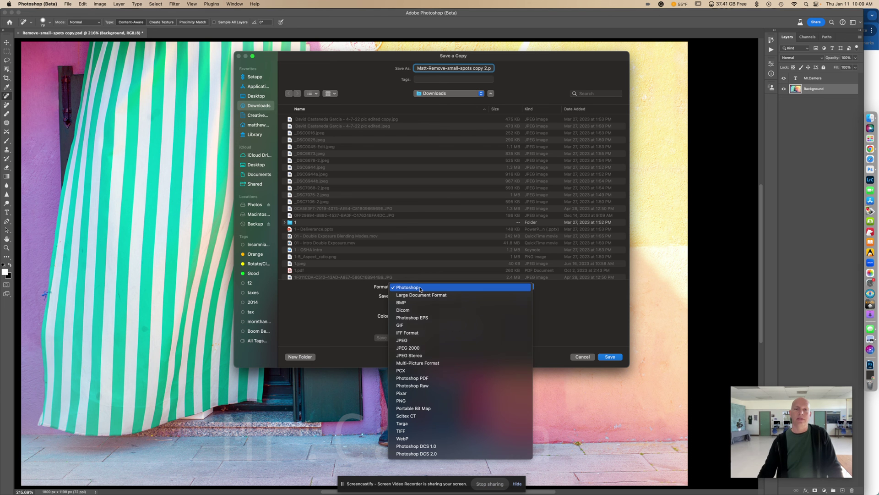
click(420, 340)
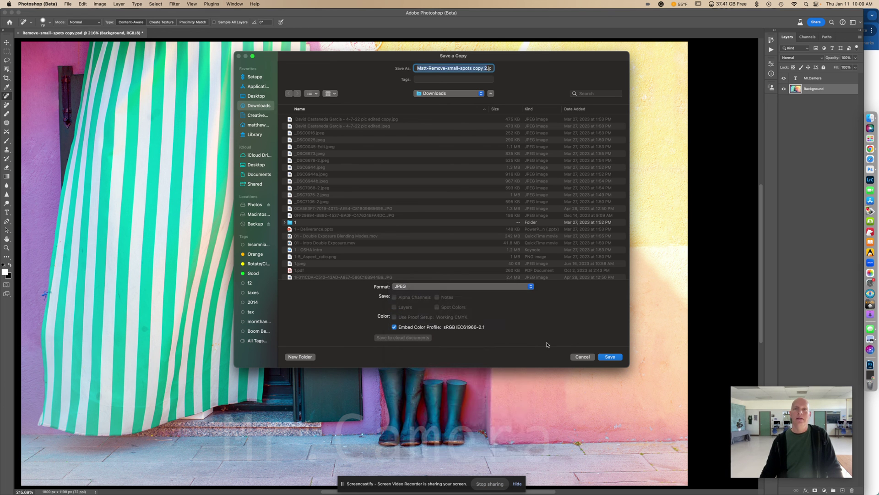
click(614, 357)
click(473, 146)
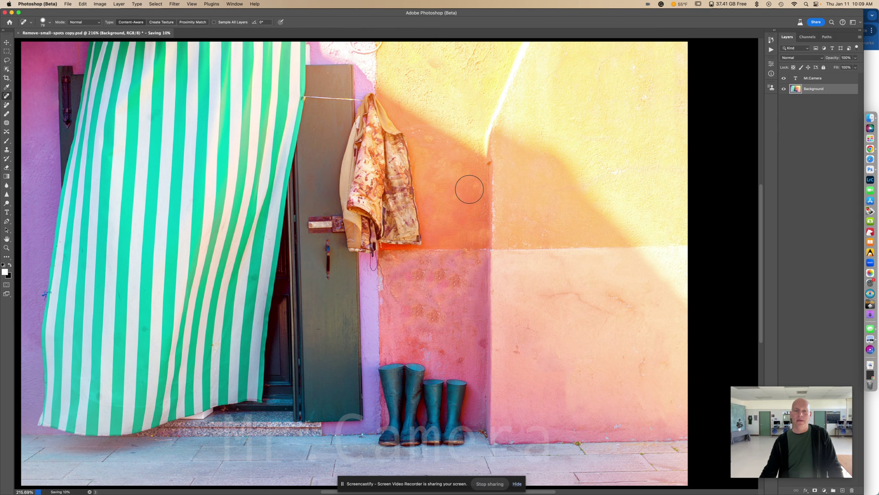